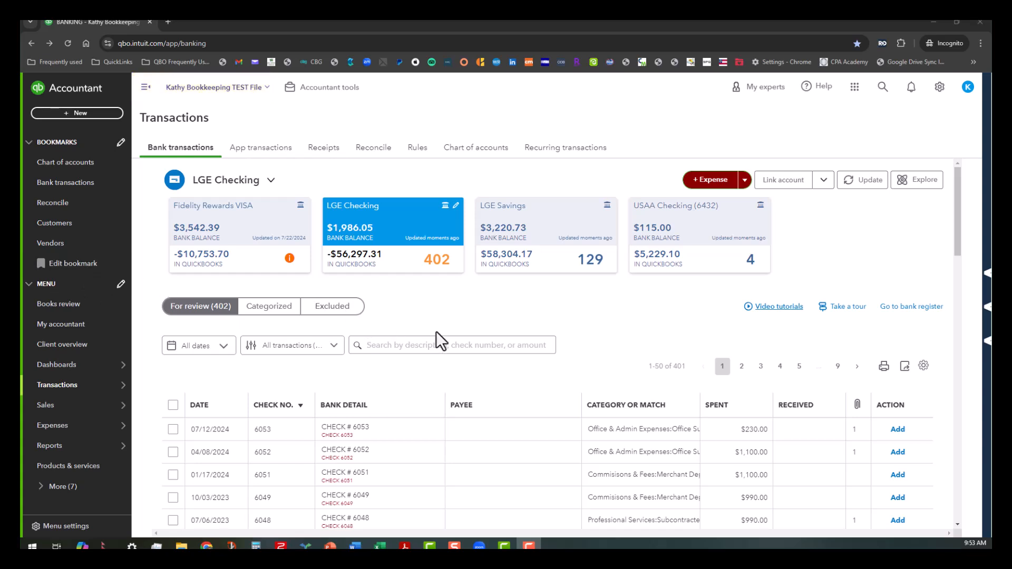
Step: Expand the 08/12/2024 Boles & Teriyaki CPA, LLC deposit of $600.00 in the LGE Checking review list to inspect its suggested match
scroll(443, 322, "down", 2)
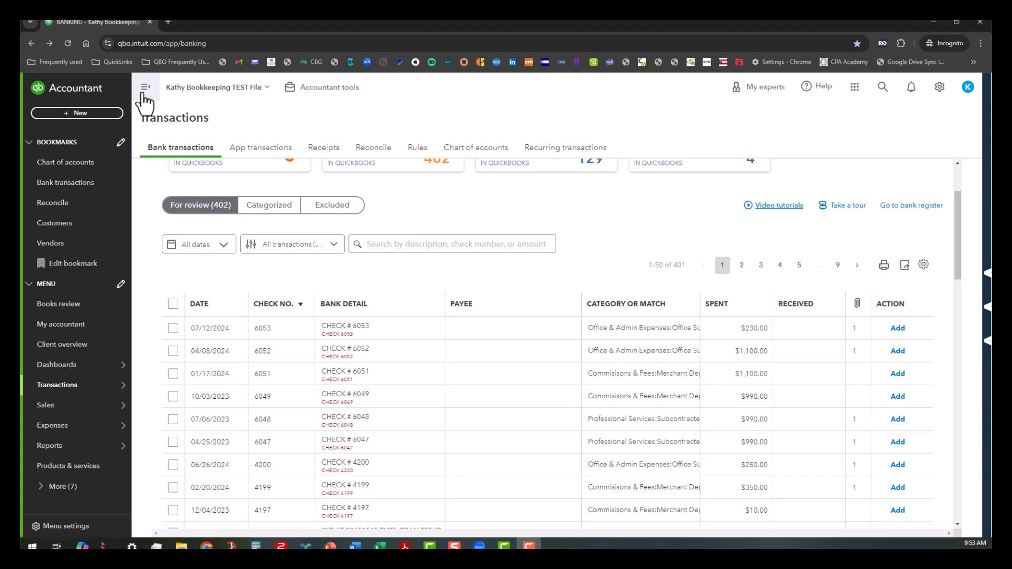
left_click(143, 89)
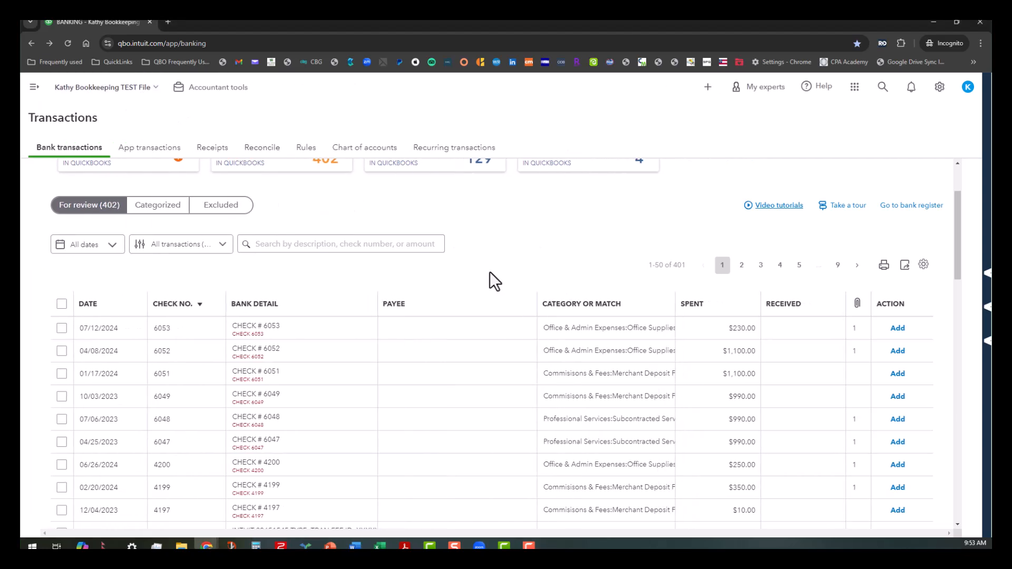
scroll(488, 272, "down", 2)
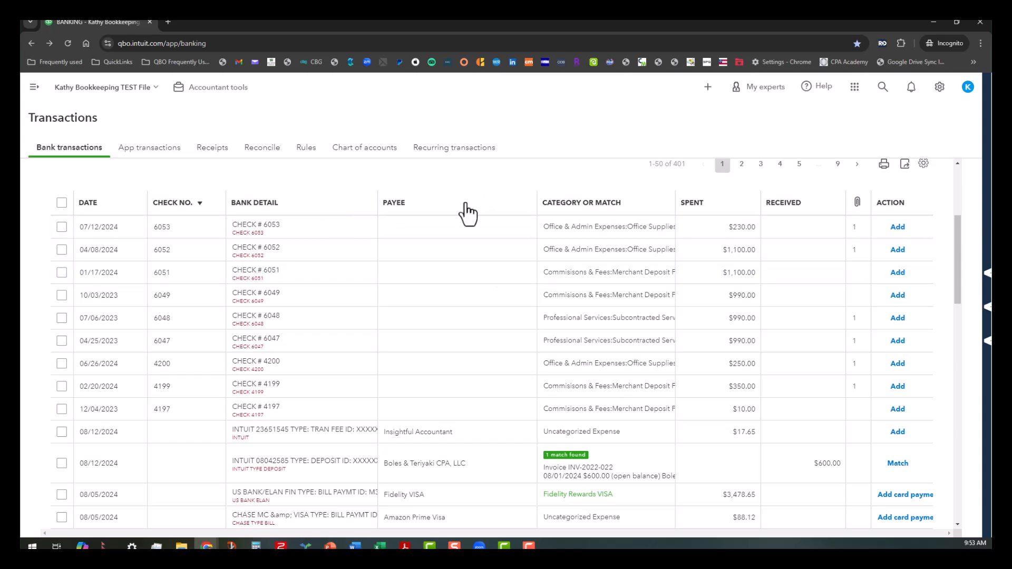
scroll(466, 213, "down", 2)
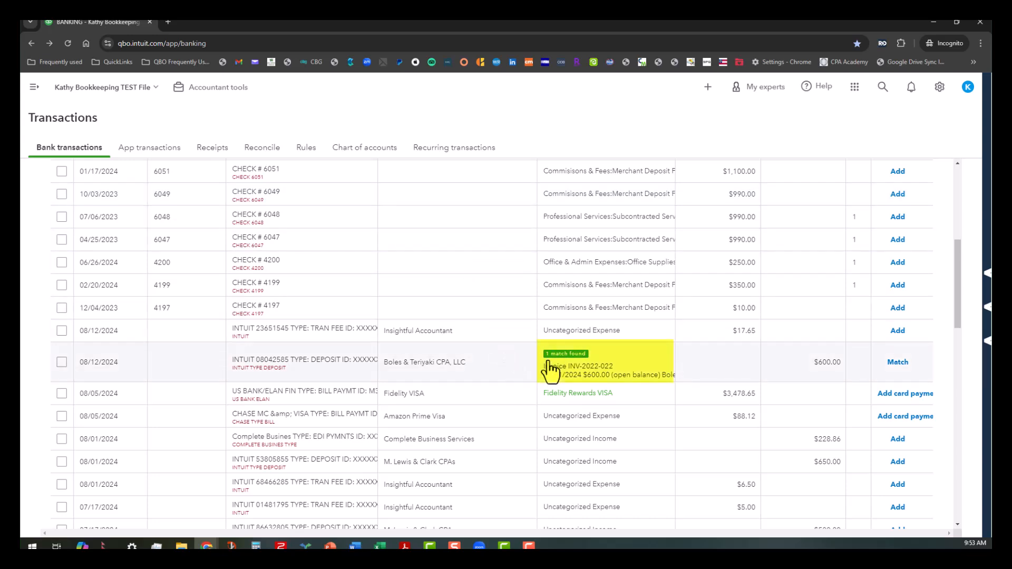
left_click(480, 373)
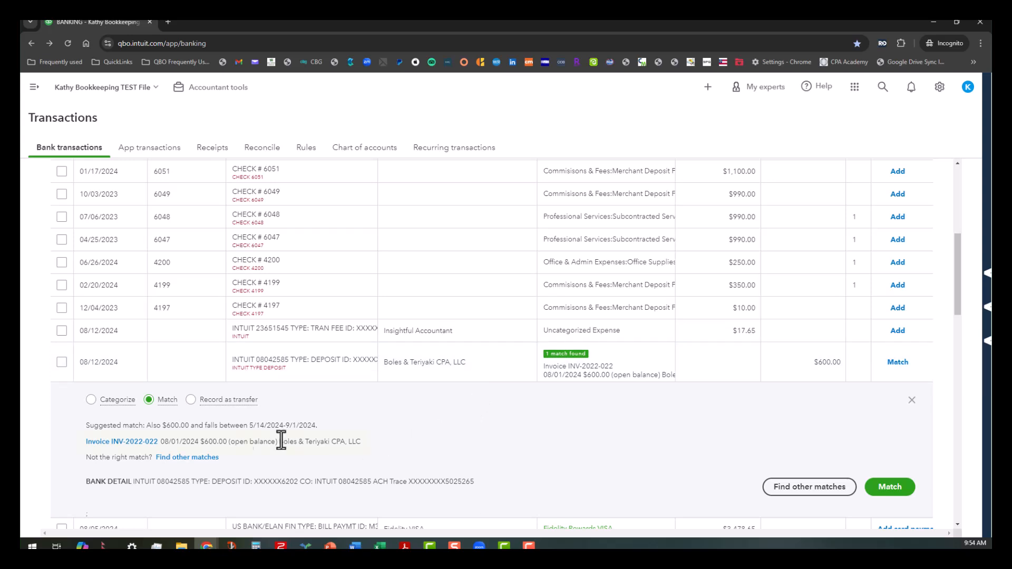
Step: Open the invoice suggested as the match, review its dates and line item, and close it without changes
left_click(110, 444)
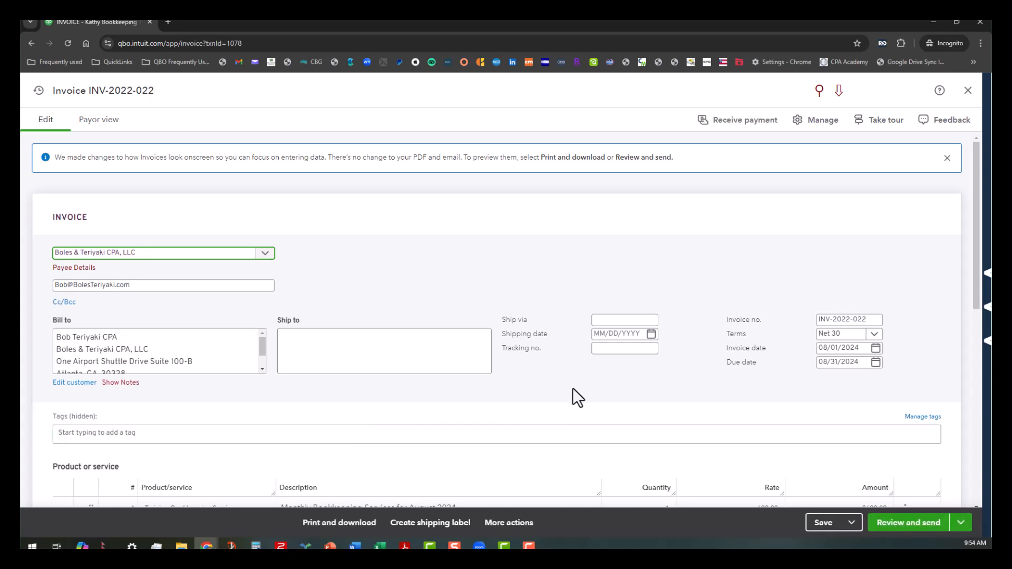
scroll(559, 388, "down", 2)
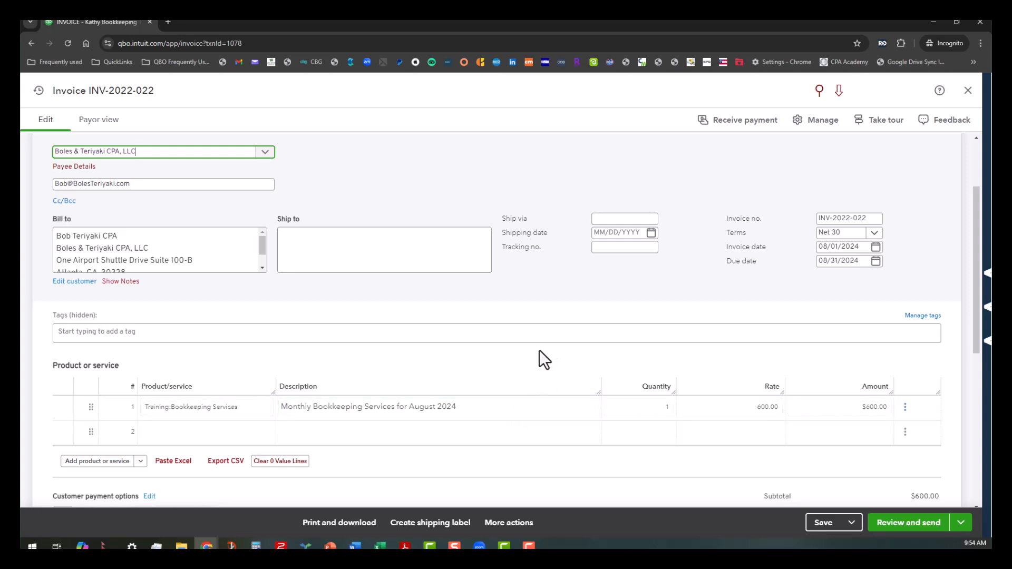
scroll(539, 351, "down", 1)
scroll(539, 351, "up", 3)
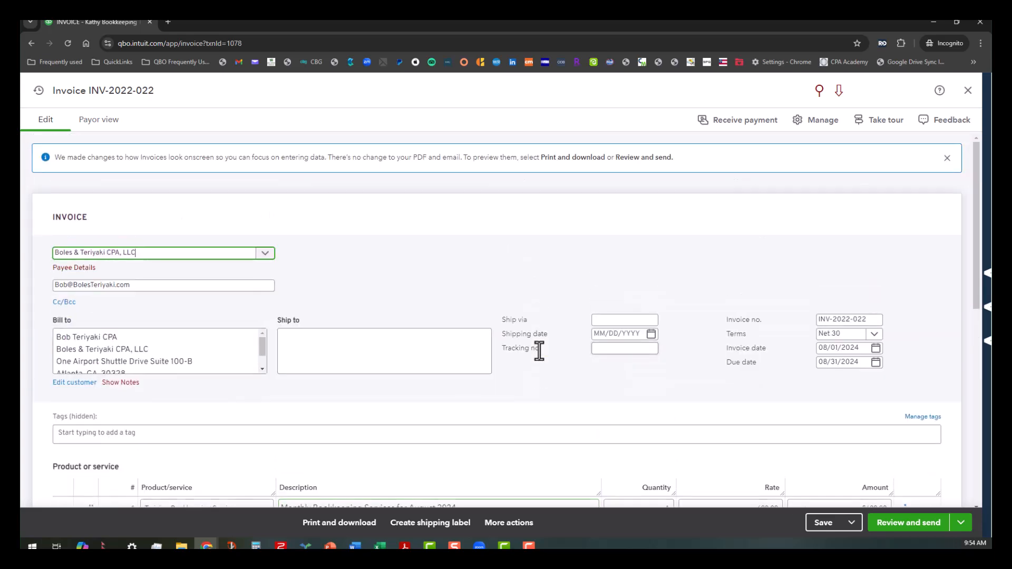
left_click(539, 350)
scroll(539, 350, "down", 3)
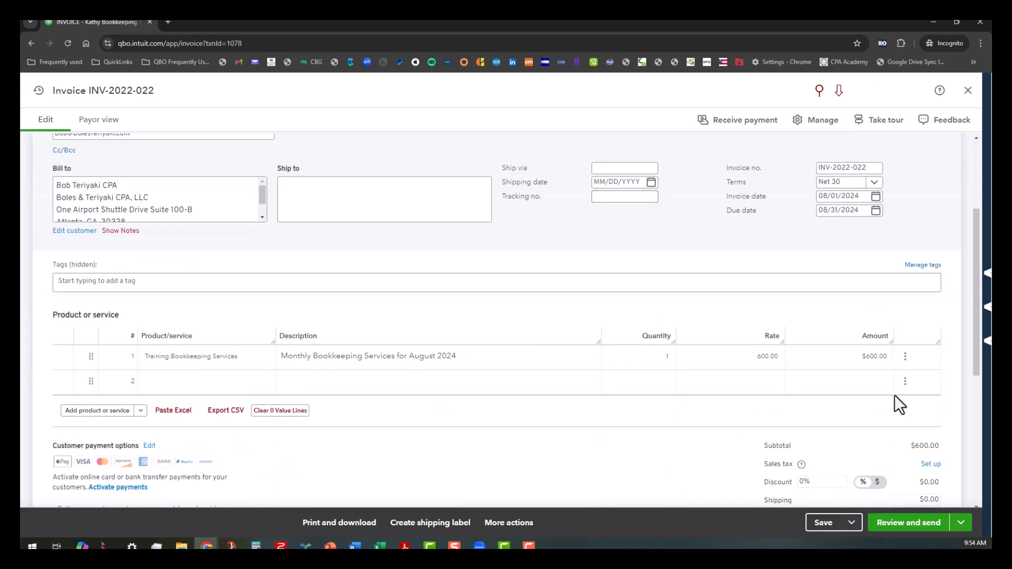
left_click(968, 91)
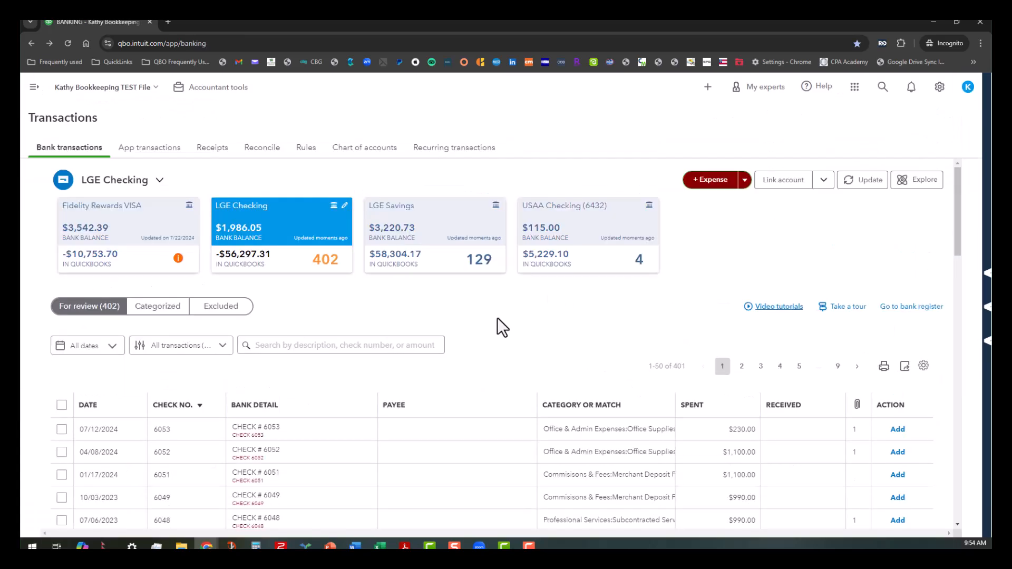
Step: Match the $600.00 Boles & Teriyaki CPA, LLC deposit to its suggested open invoice
scroll(497, 327, "down", 4)
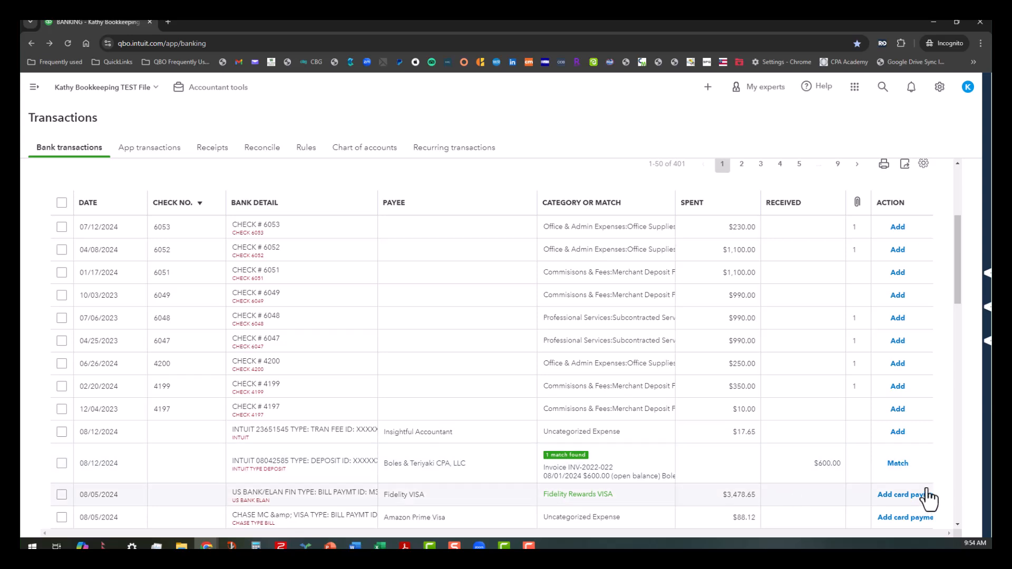
left_click(898, 464)
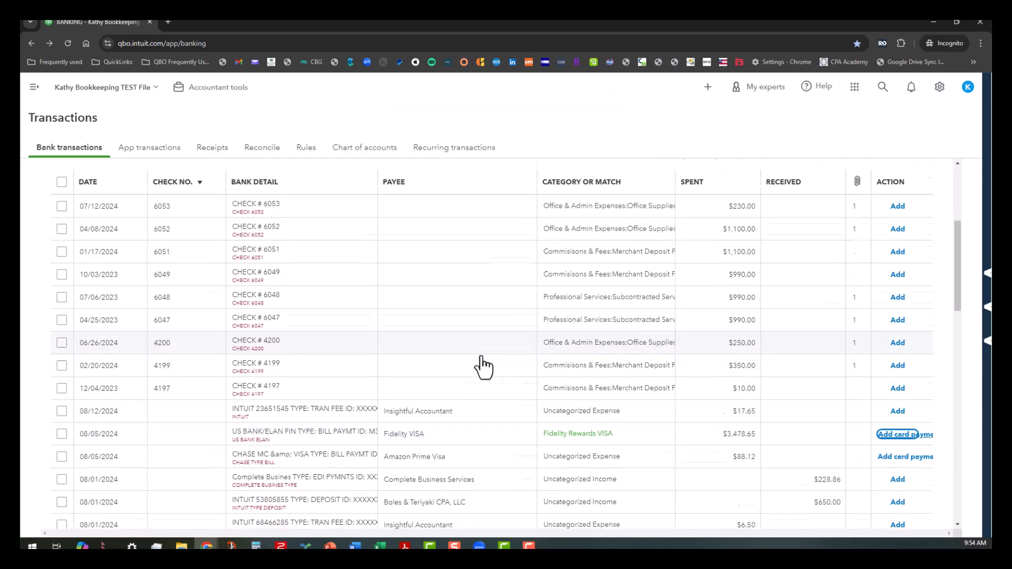
Step: Start a new invoice for the customer Complete Business Services
scroll(479, 375, "down", 2)
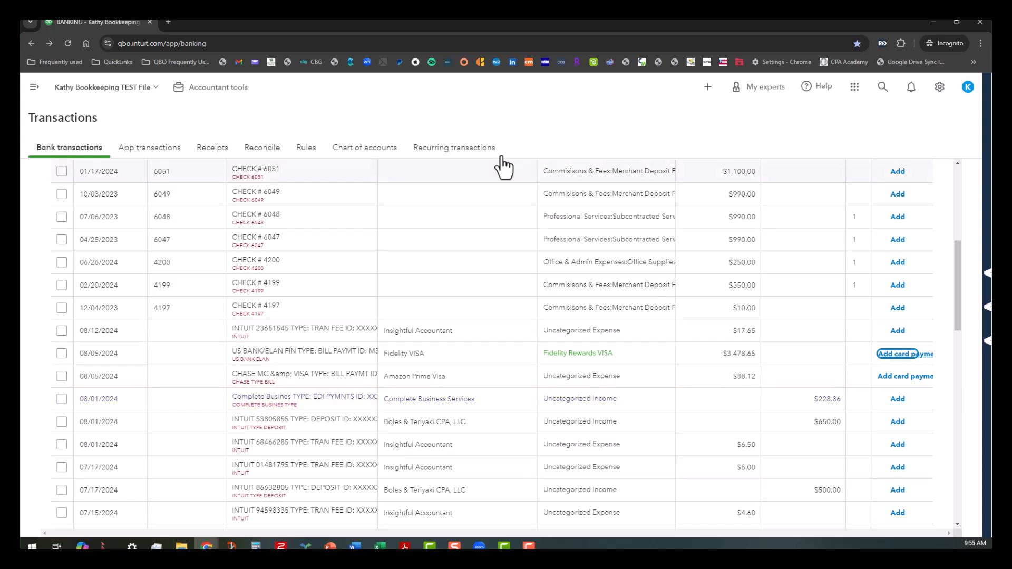
left_click(33, 88)
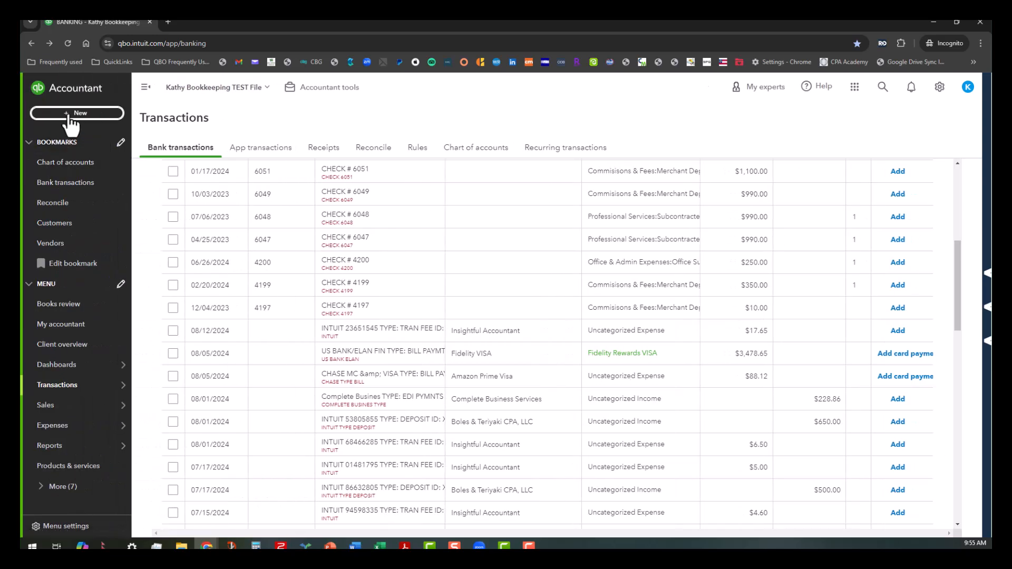
left_click(71, 116)
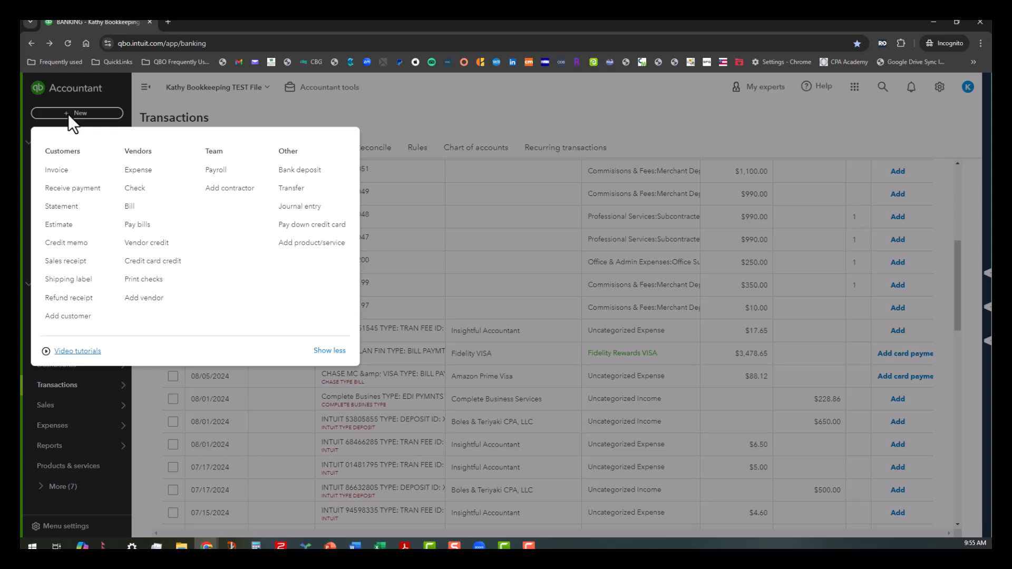
left_click(56, 171)
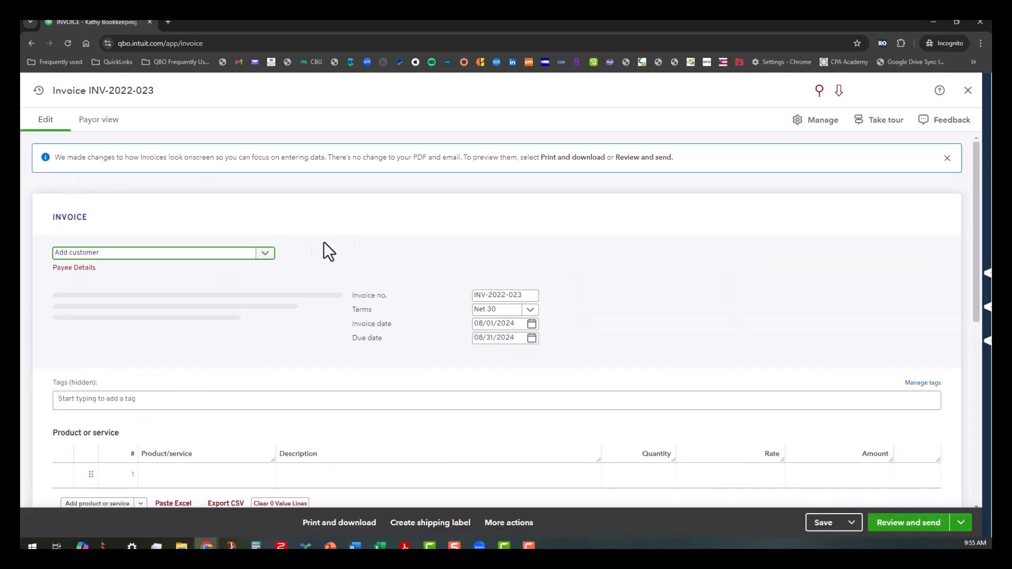
left_click(264, 254)
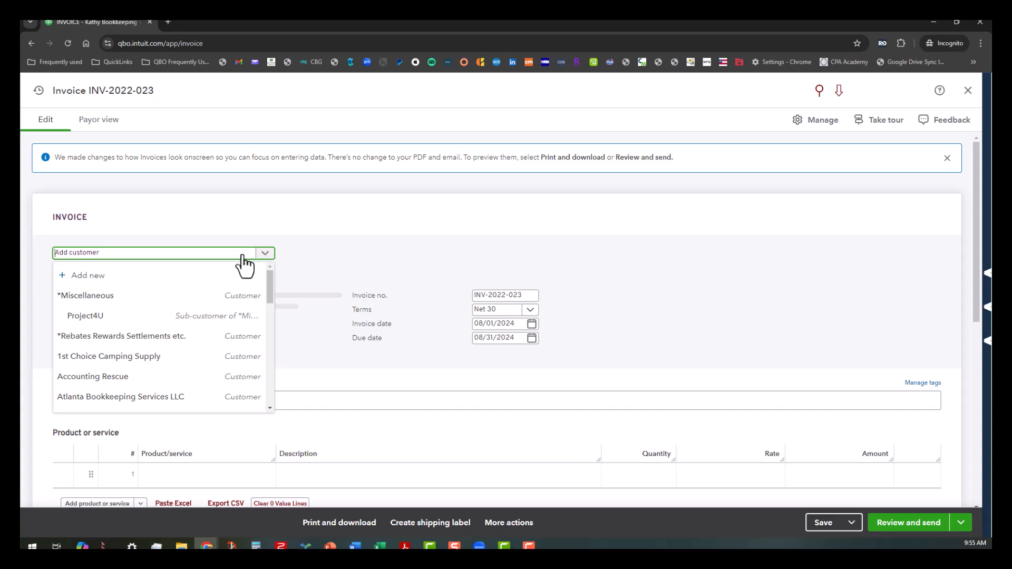
type("compl")
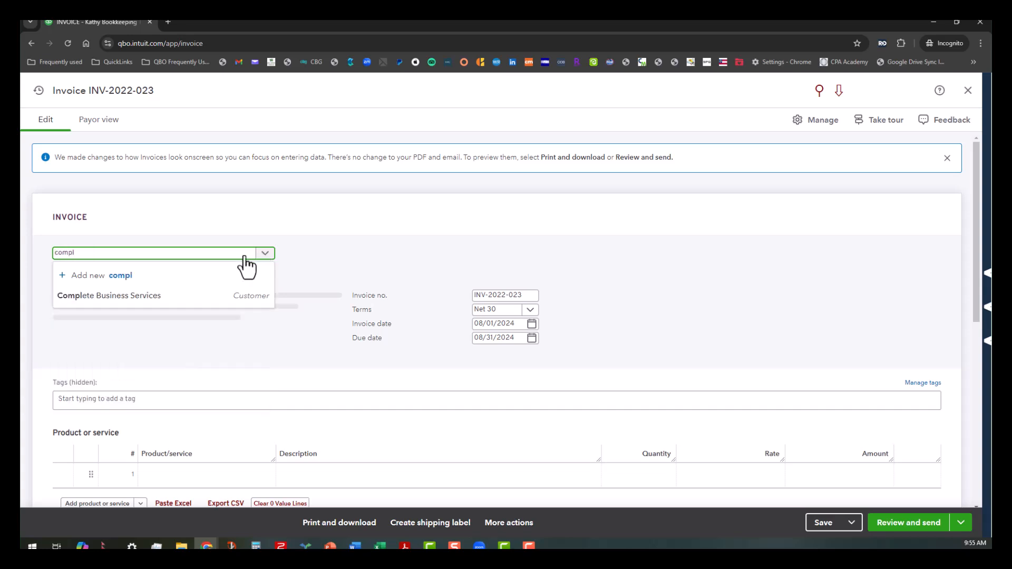
left_click(217, 295)
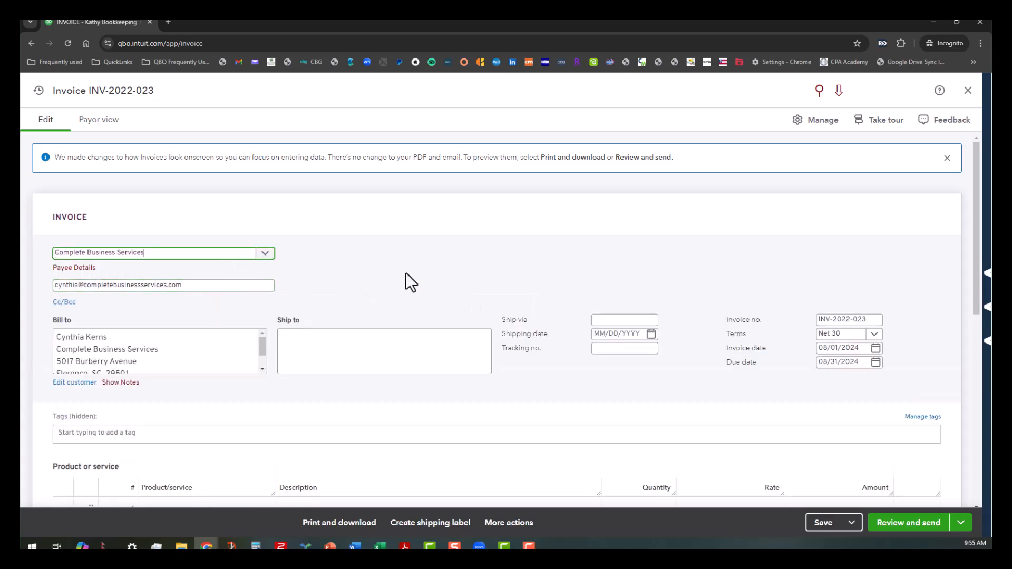
Step: Add Commissions as the invoice's first line item, with the description "Commissions for June 2024"
scroll(438, 298, "down", 1)
scroll(479, 345, "down", 2)
left_click(237, 306)
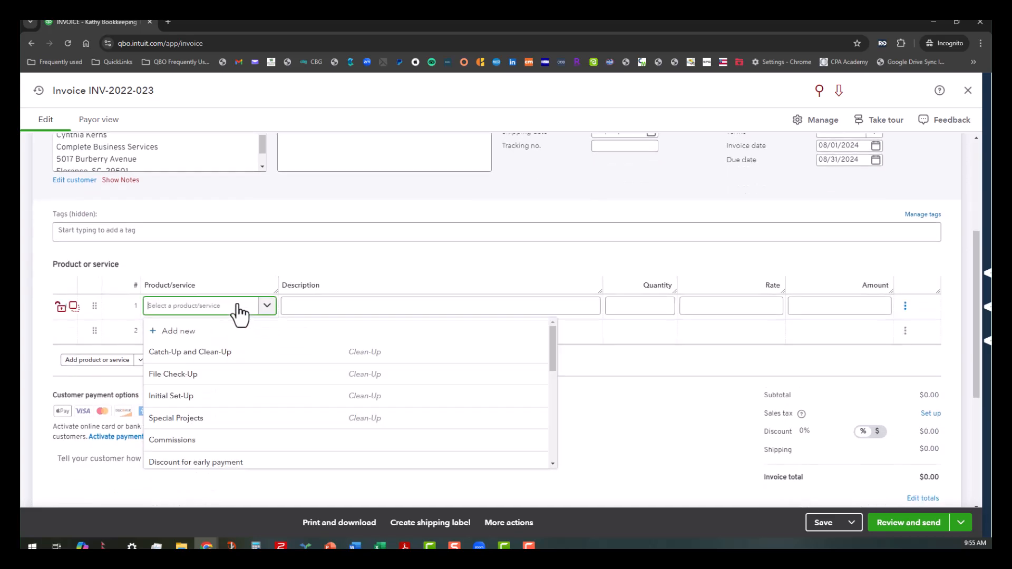
left_click(204, 441)
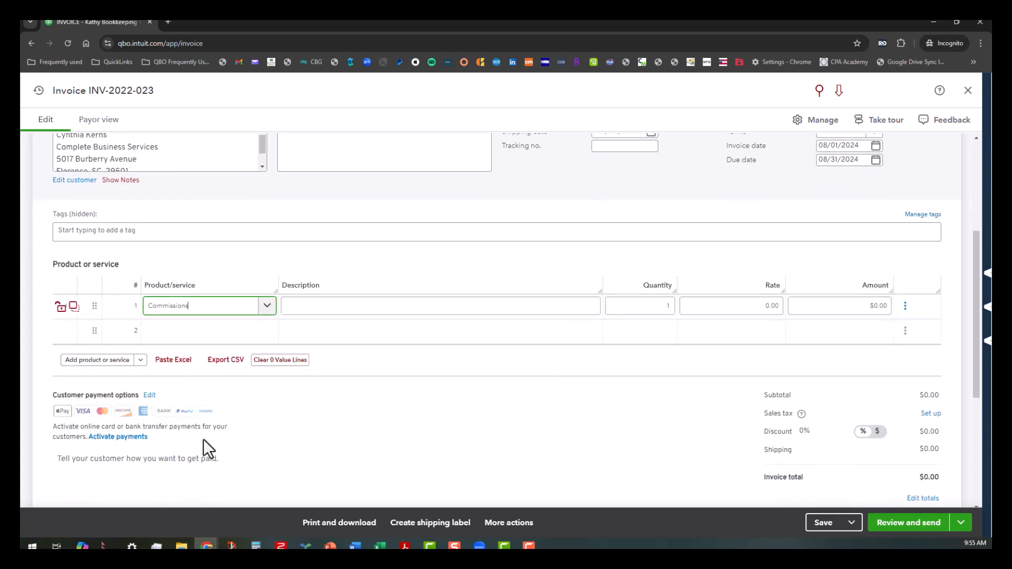
left_click(795, 305)
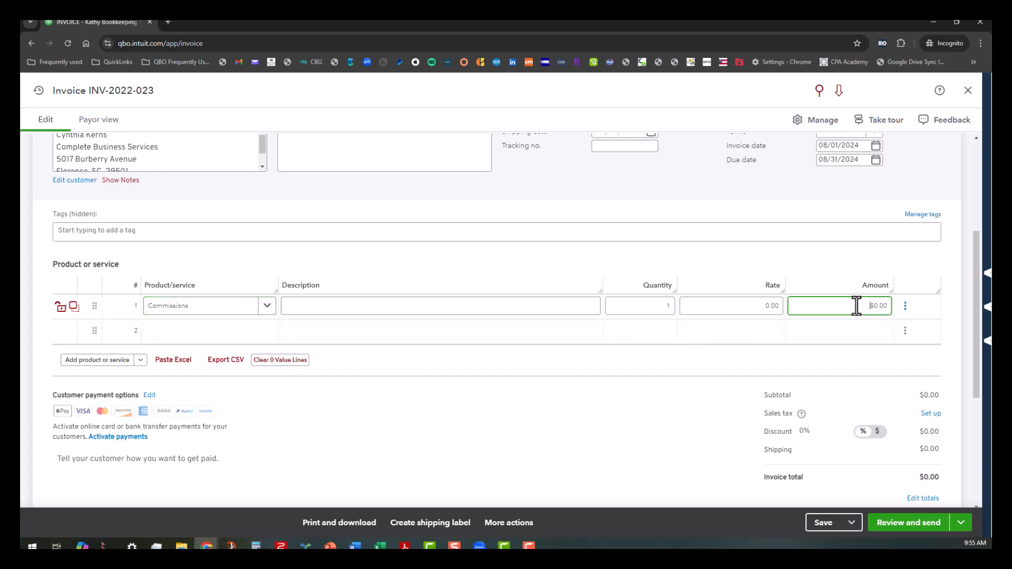
left_click(442, 305)
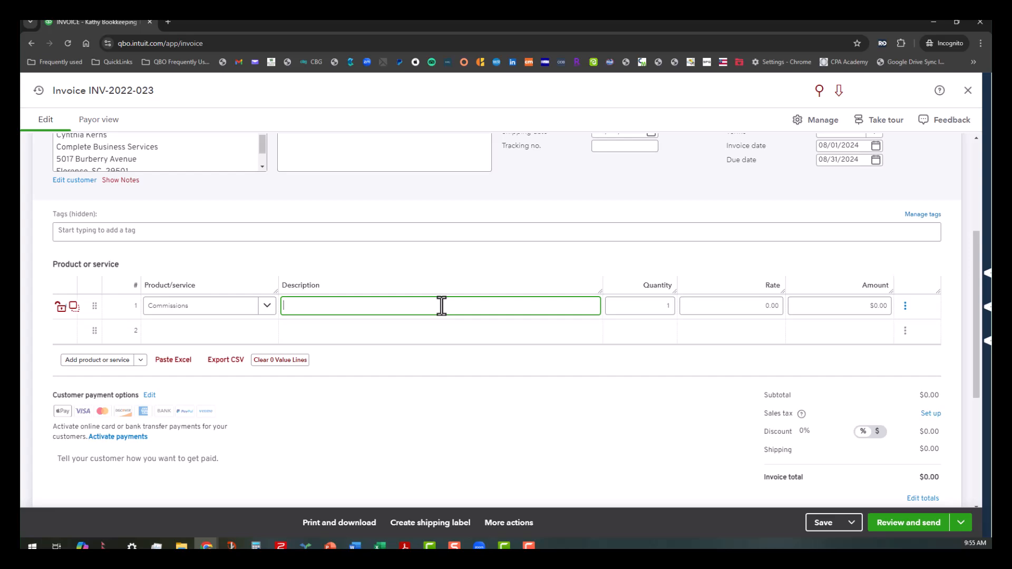
type("Commissions for July")
key("BackSpace")
type("ne 2024")
Step: Set the Commissions line amount to 228.86, and save and close the invoice
left_click(890, 306)
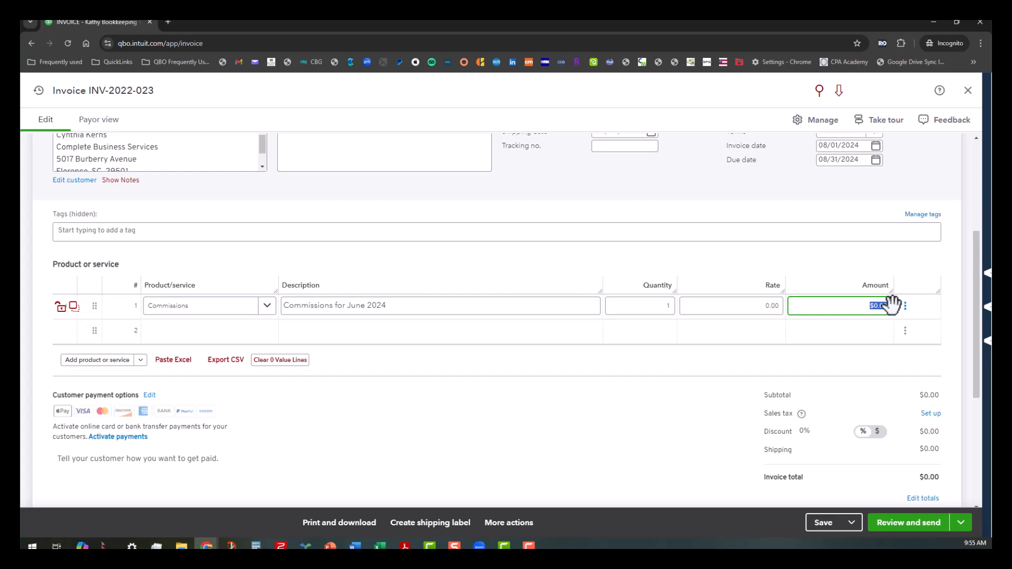
type("228.86")
left_click(640, 254)
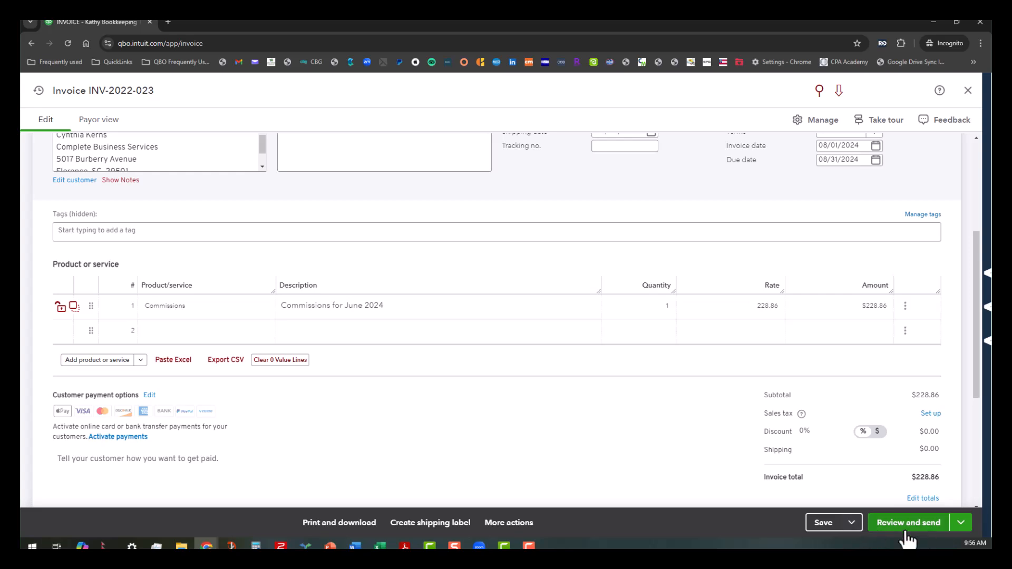
left_click(850, 522)
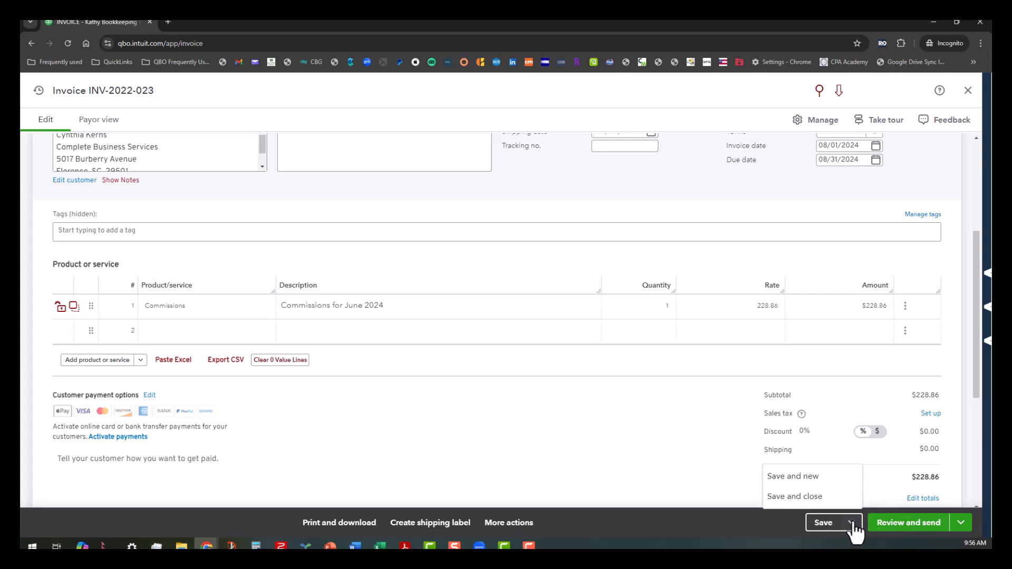
left_click(783, 498)
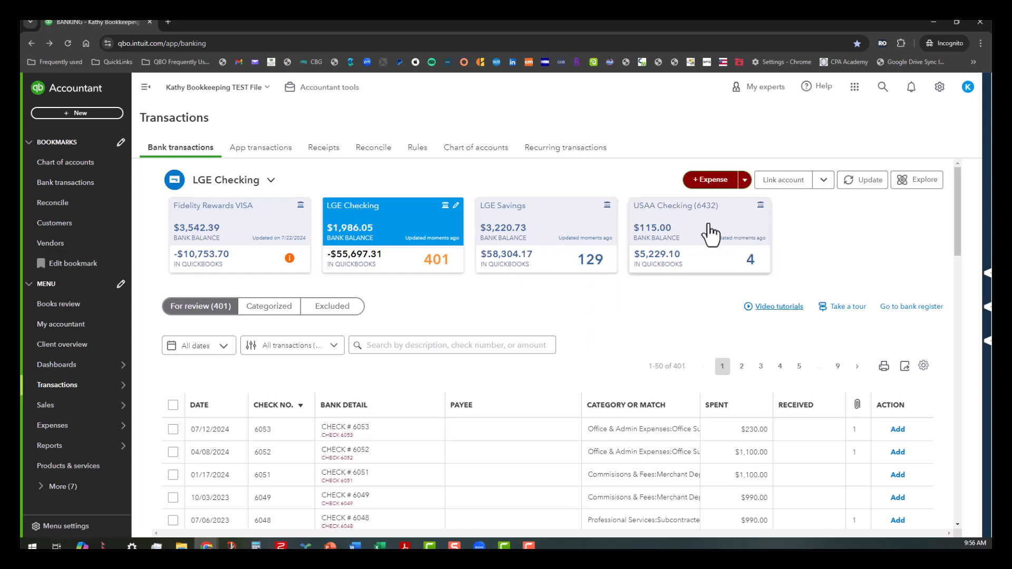
Step: Find Complete Business Services in the customer list and open its record to view the transaction list
left_click(984, 256)
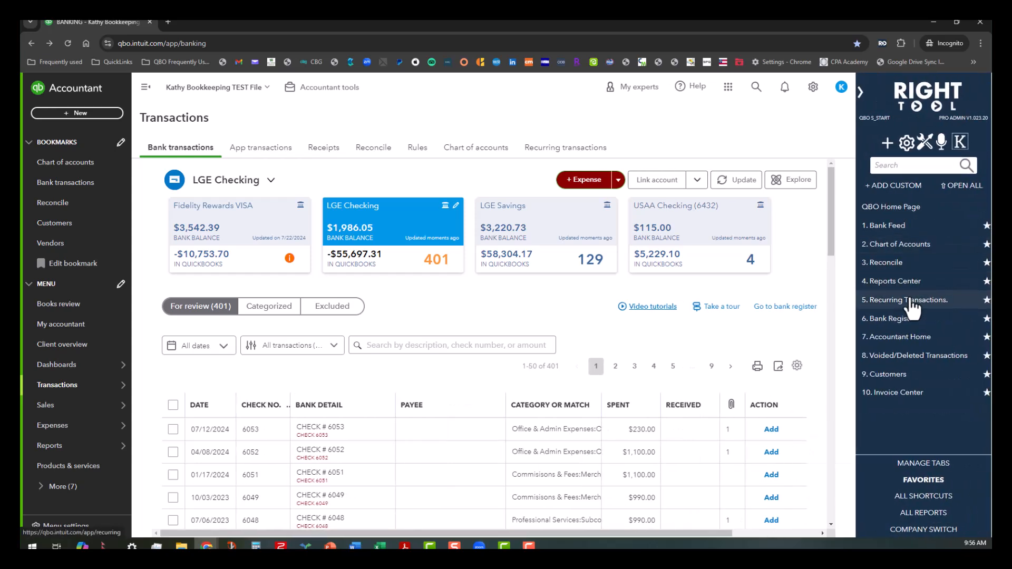
left_click(890, 375)
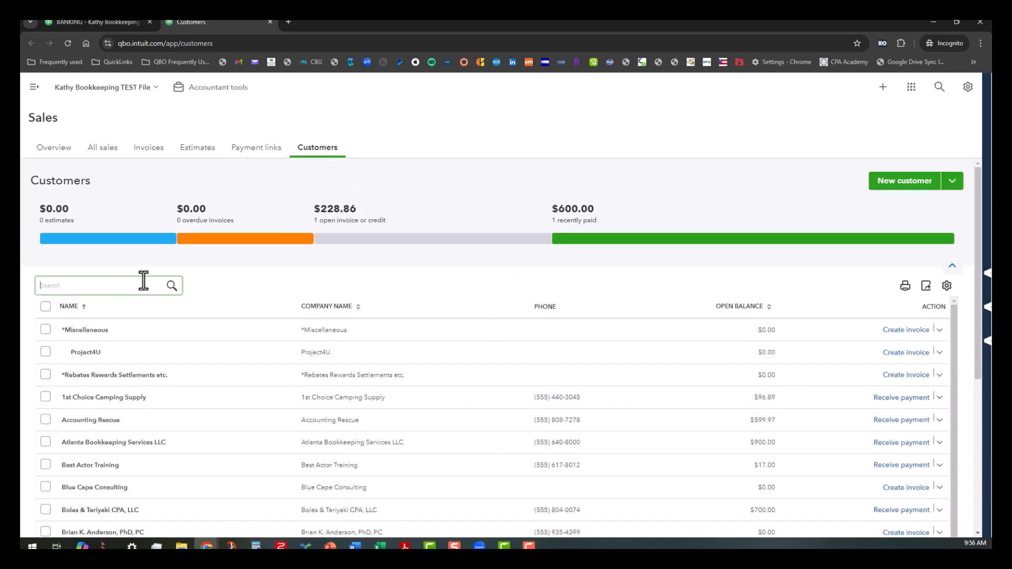
type("complete")
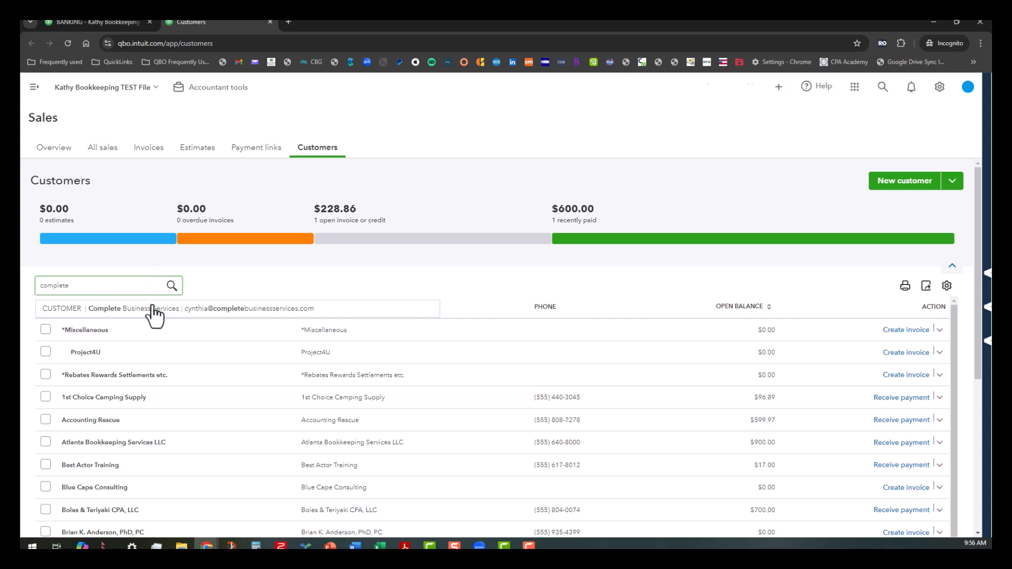
left_click(153, 308)
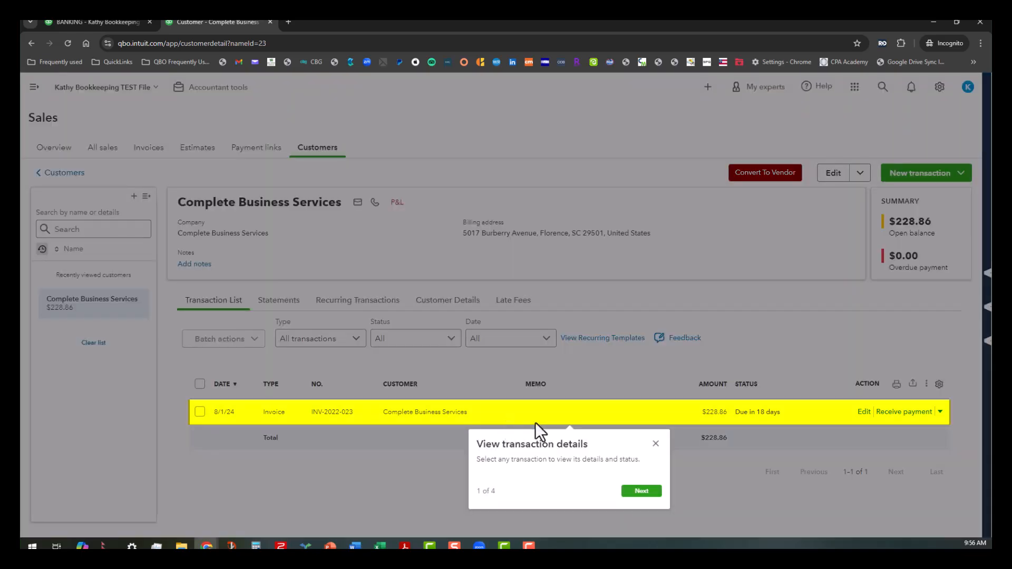
left_click(656, 444)
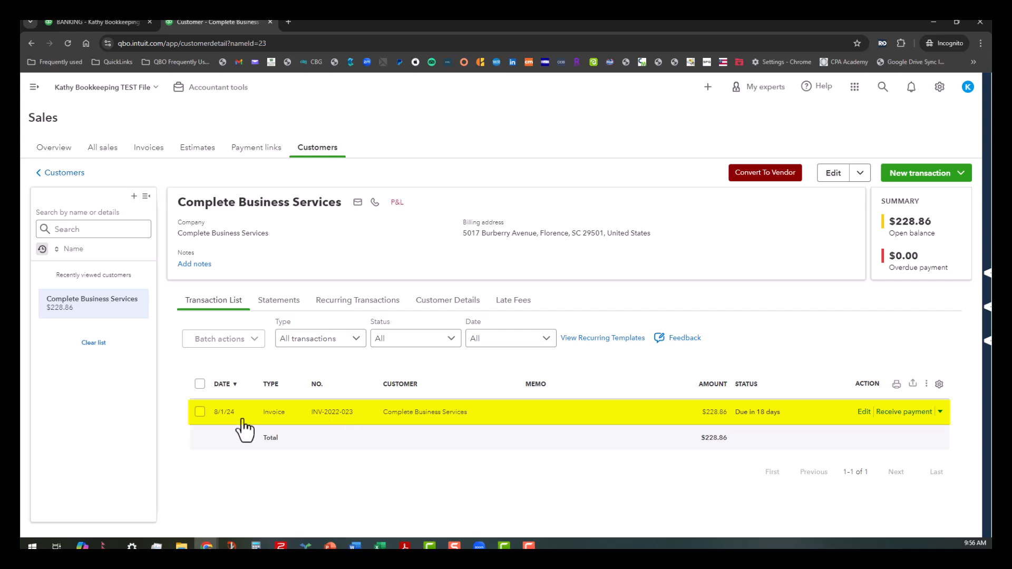
Step: Return to the bank transactions and expand the 08/01/2024 Complete Business Services deposit of $228.86 to inspect its suggested match
left_click(108, 21)
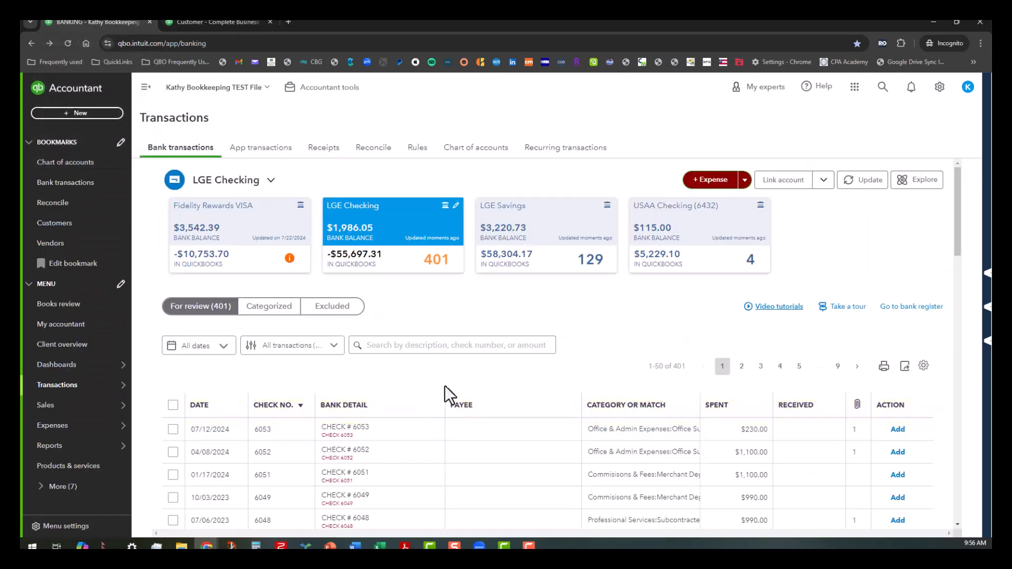
scroll(474, 402, "down", 2)
scroll(479, 406, "down", 3)
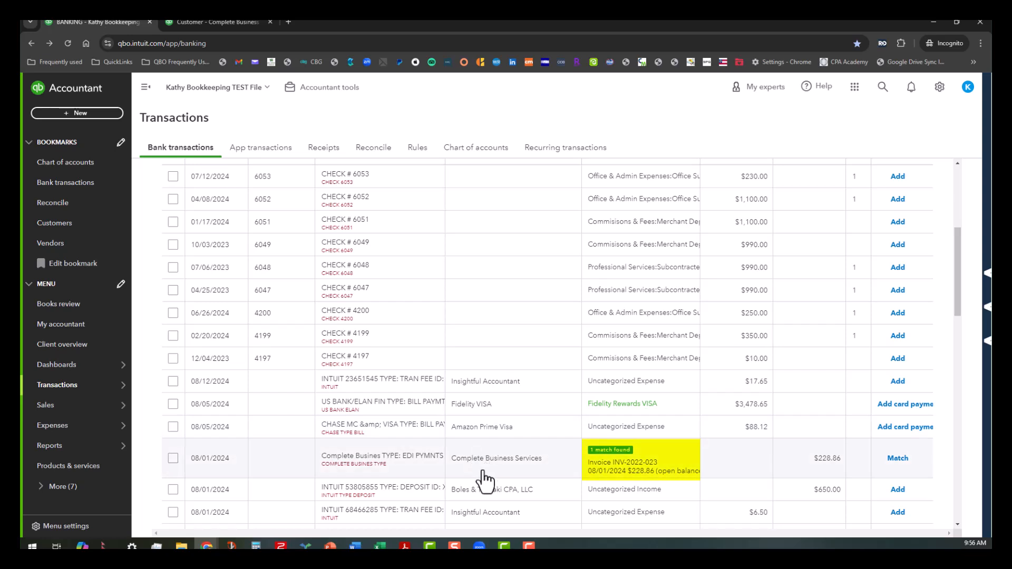
left_click(414, 464)
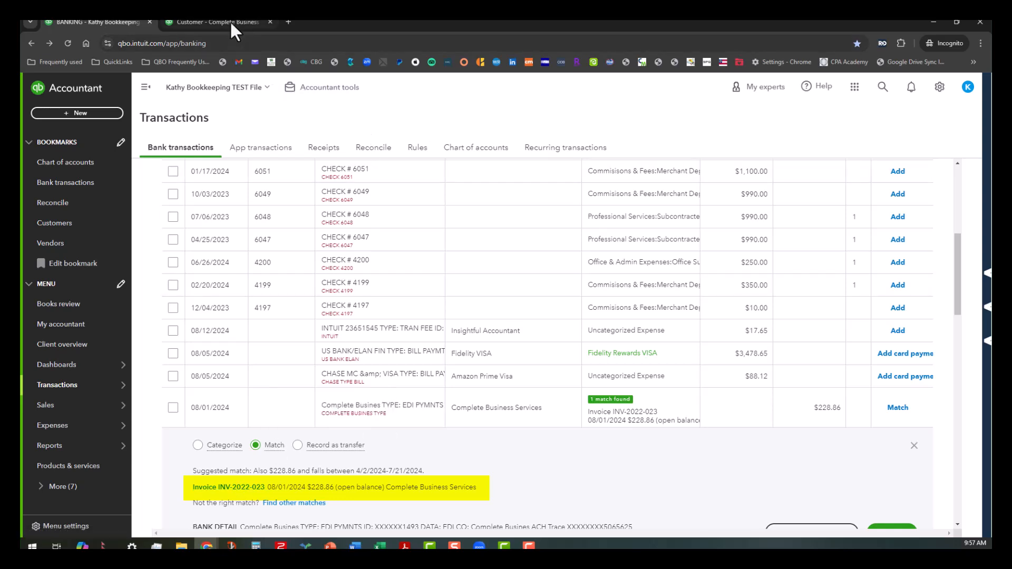
Step: Recheck the open invoice on the customer's record and match the $228.86 Complete Business Services deposit to that invoice
mouse_move(230, 20)
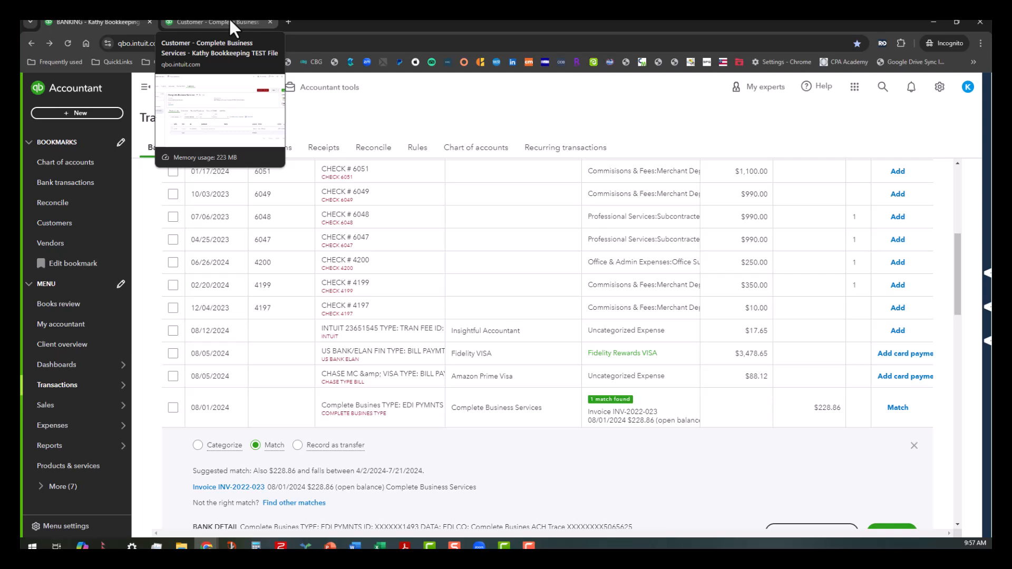
left_click(230, 22)
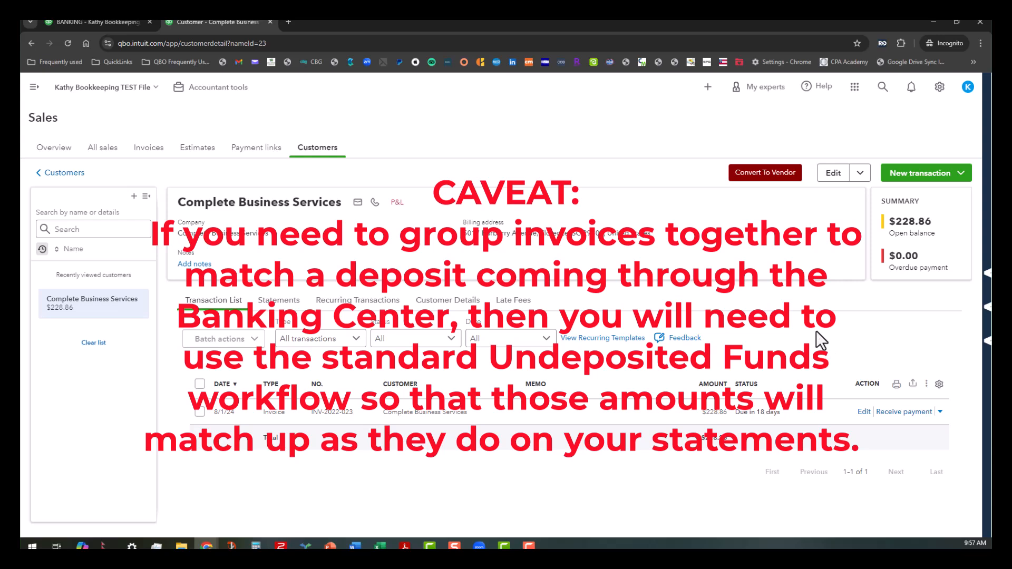
left_click(94, 20)
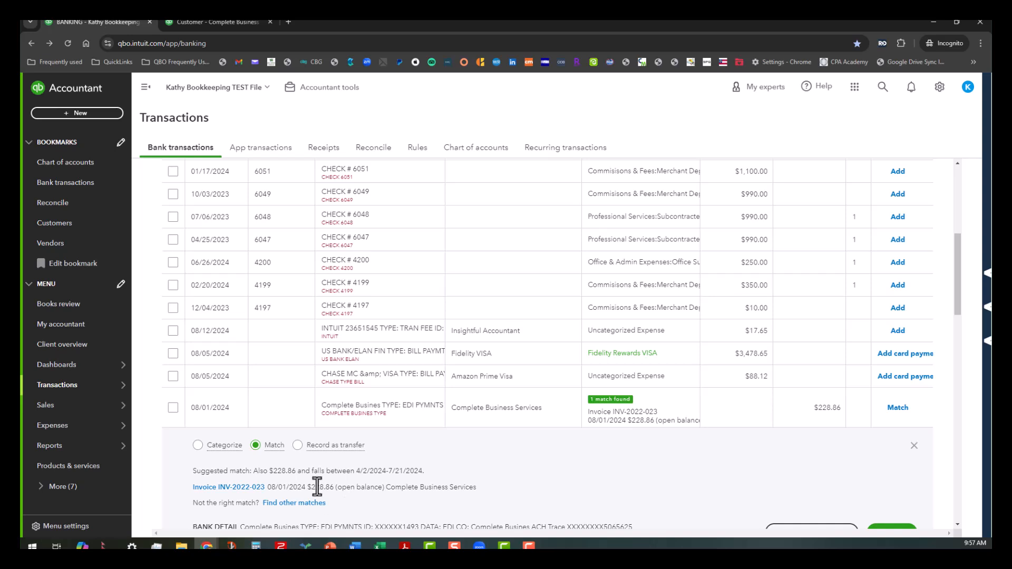
scroll(485, 469, "down", 2)
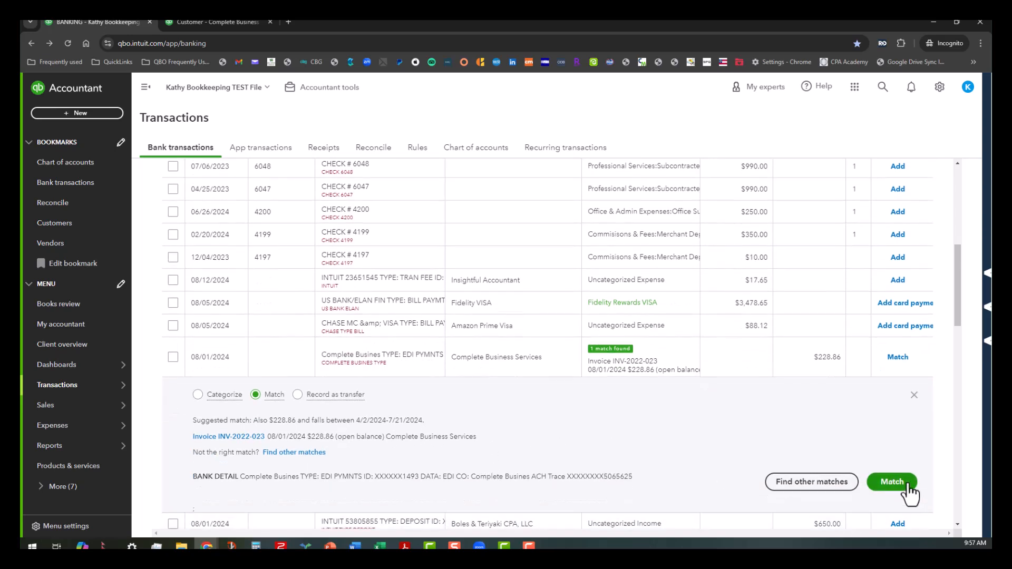
left_click(896, 482)
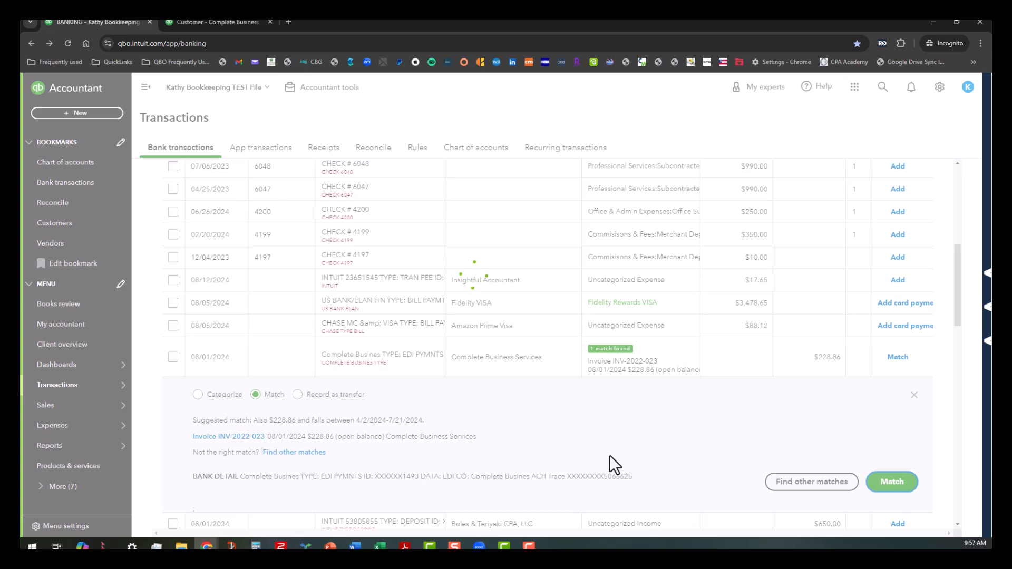